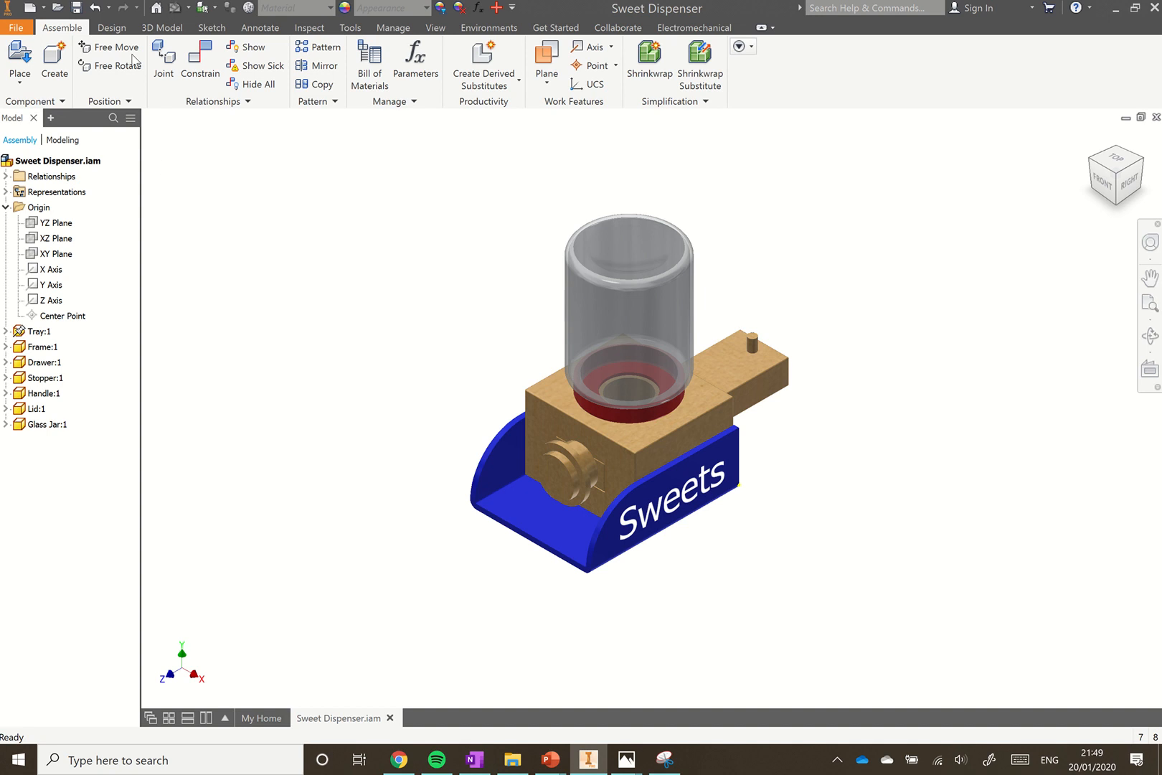
Turn on all shadow types for the sweet dispenser assembly
{"action": "left_click", "coordinate": [435, 28]}
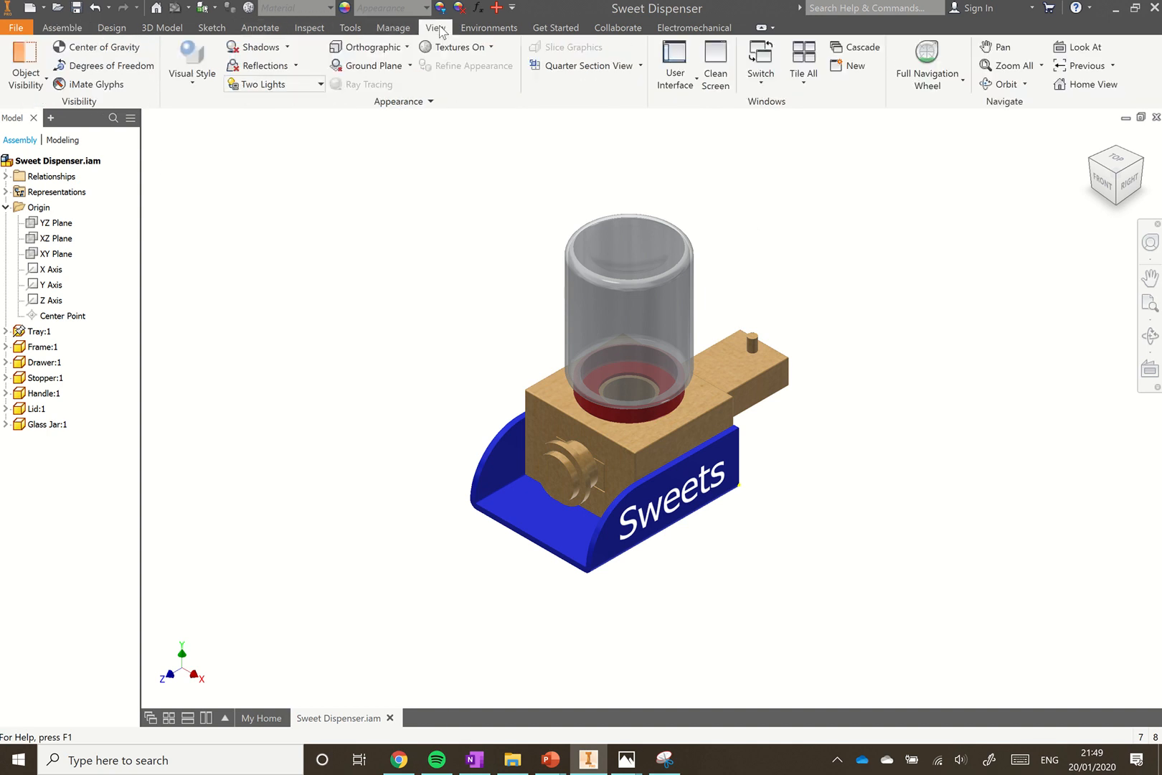
{"action": "left_click", "coordinate": [288, 47]}
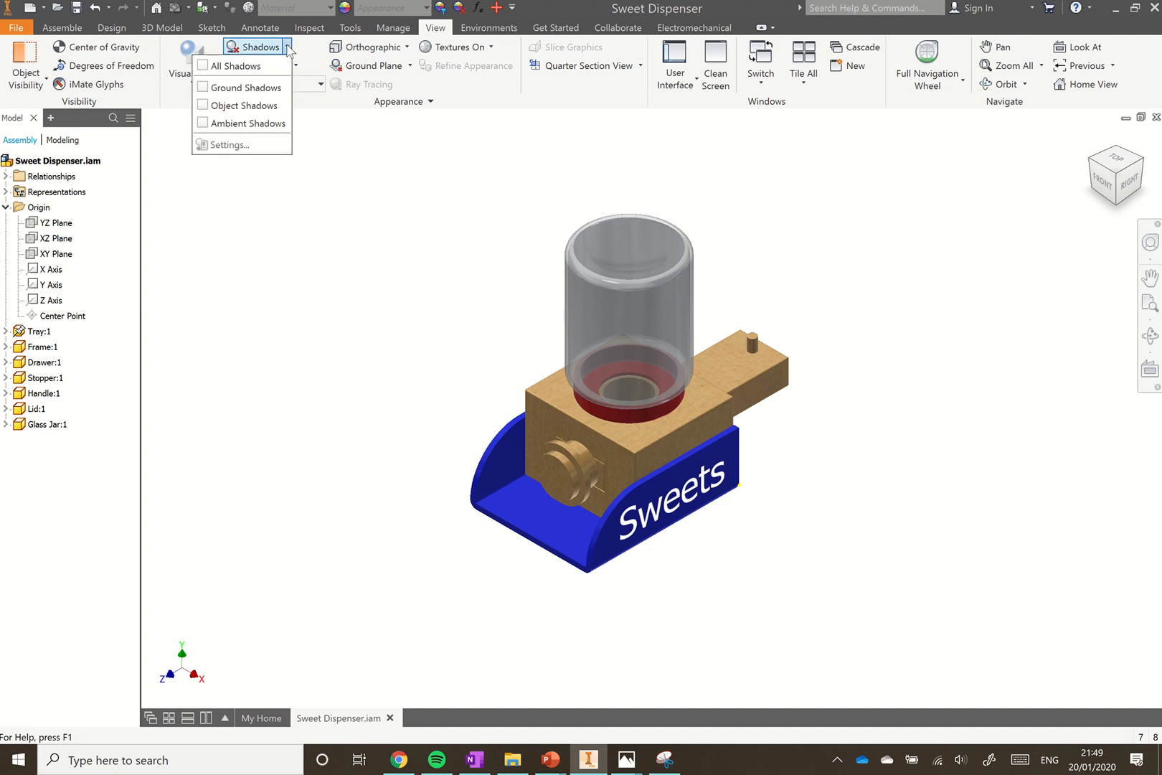
{"action": "left_click", "coordinate": [237, 66]}
{"action": "left_click", "coordinate": [315, 66]}
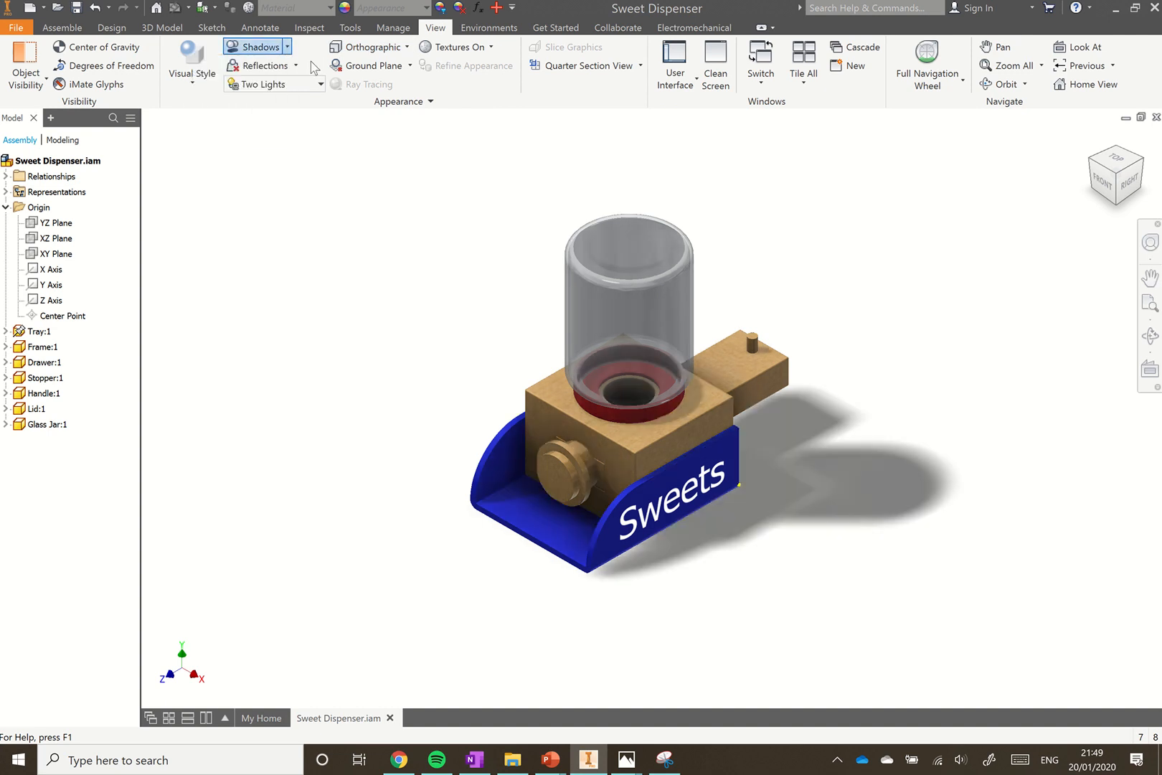
Enable reflections and switch the projection from orthographic to Perspective
{"action": "left_click", "coordinate": [296, 65]}
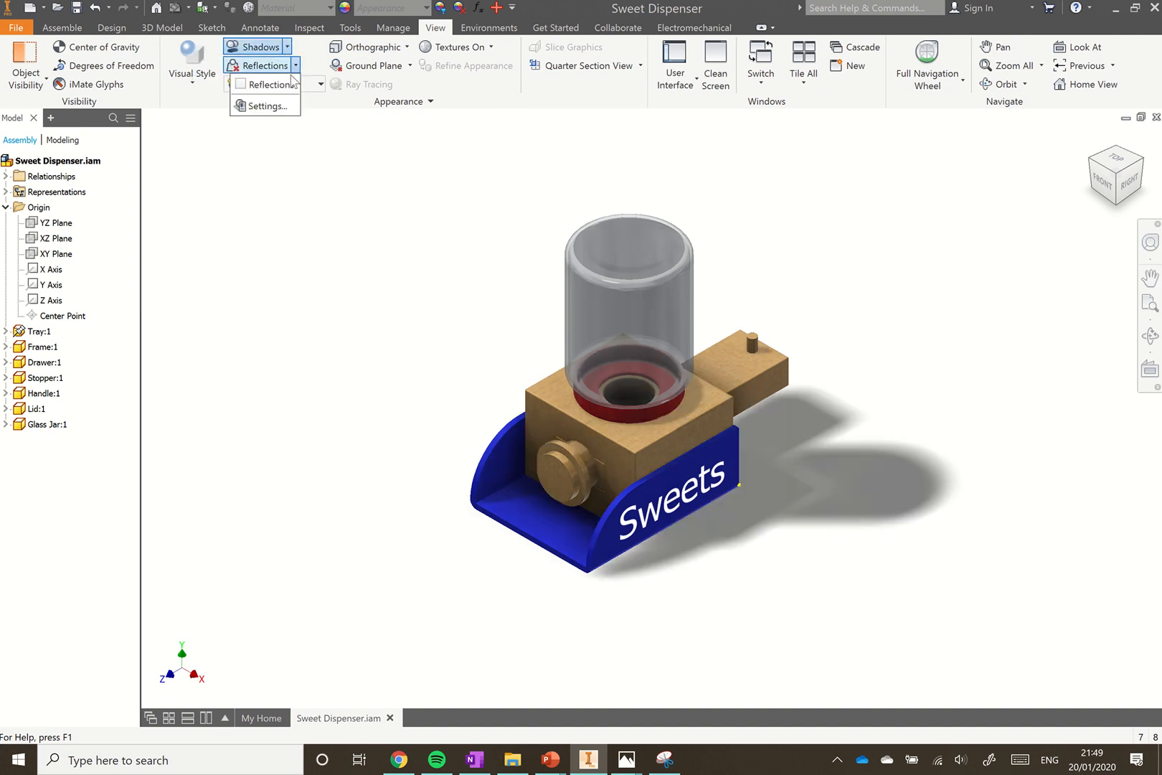
{"action": "left_click", "coordinate": [286, 85]}
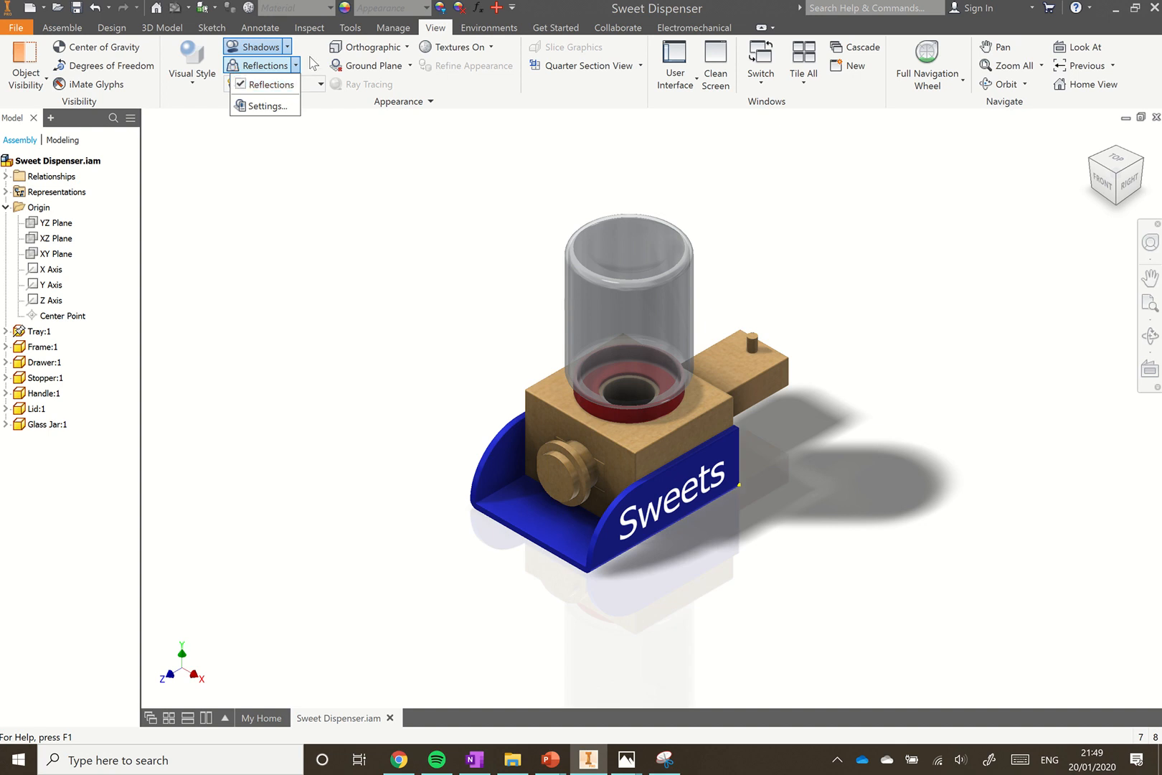
{"action": "left_click", "coordinate": [378, 51]}
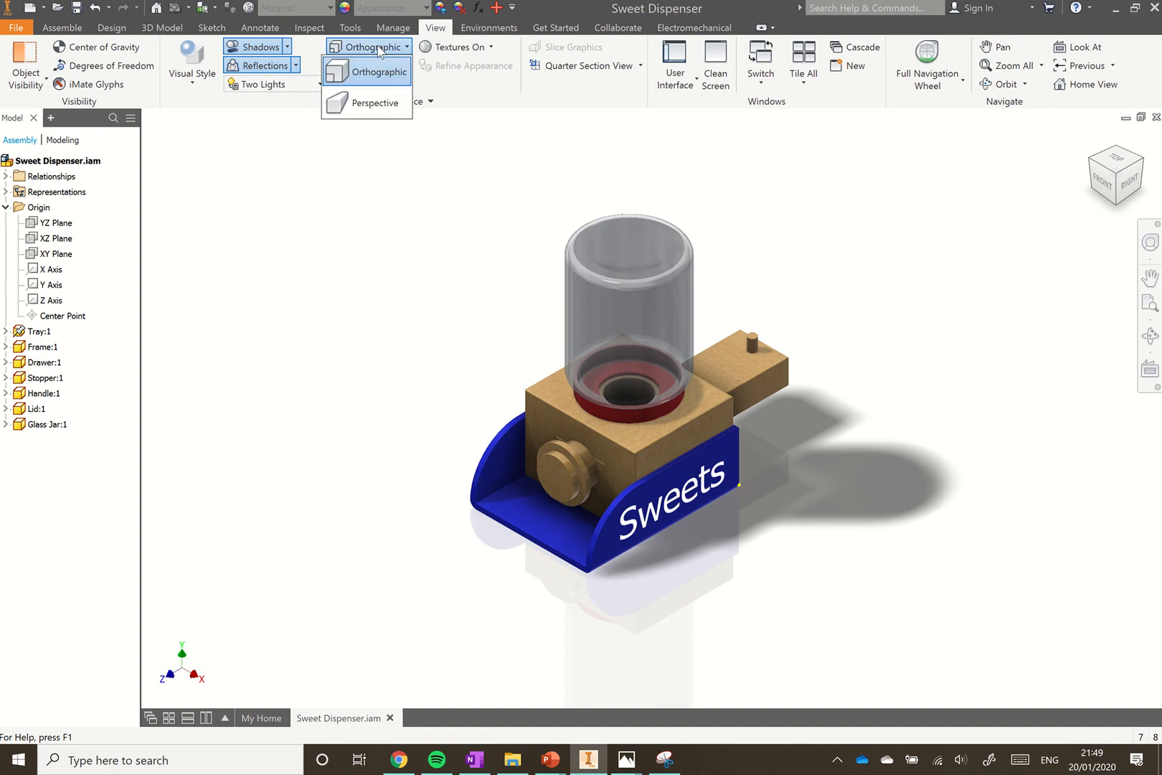
{"action": "left_click", "coordinate": [394, 107]}
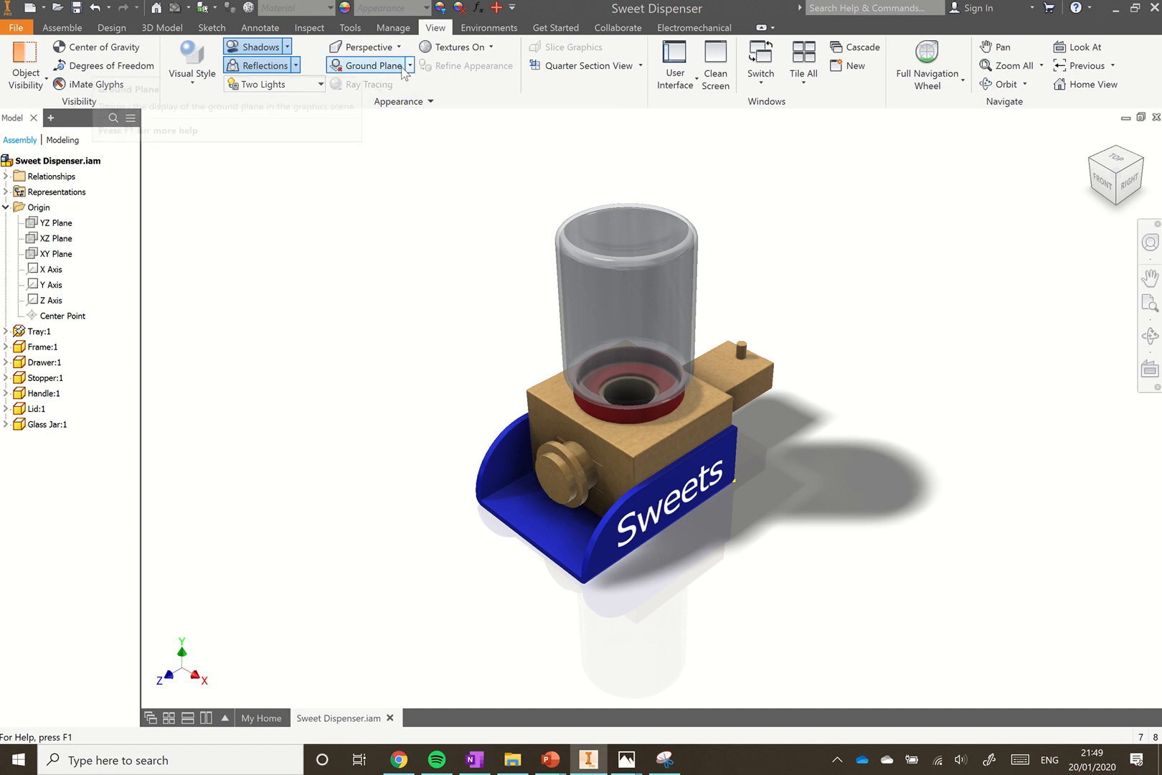
Change to a visual style that supports ray tracing and enable Ray Tracing
{"action": "left_click", "coordinate": [193, 72]}
{"action": "left_click", "coordinate": [177, 108]}
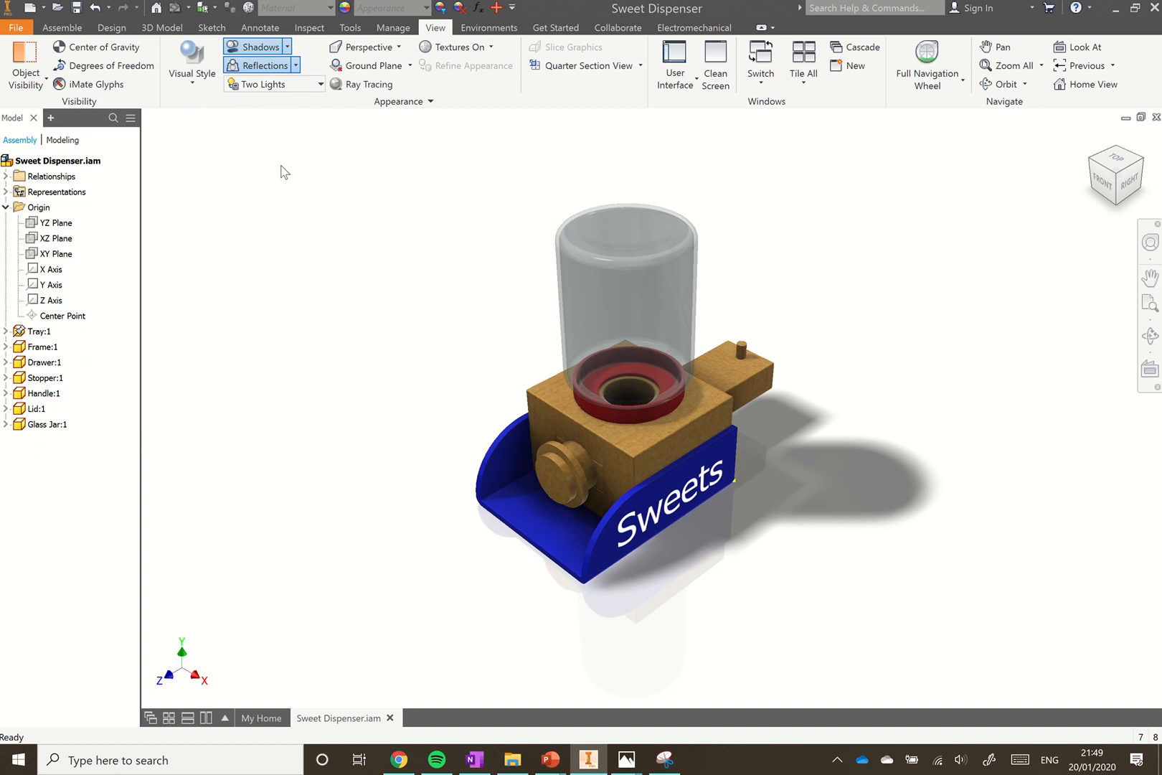
{"action": "left_click", "coordinate": [369, 86]}
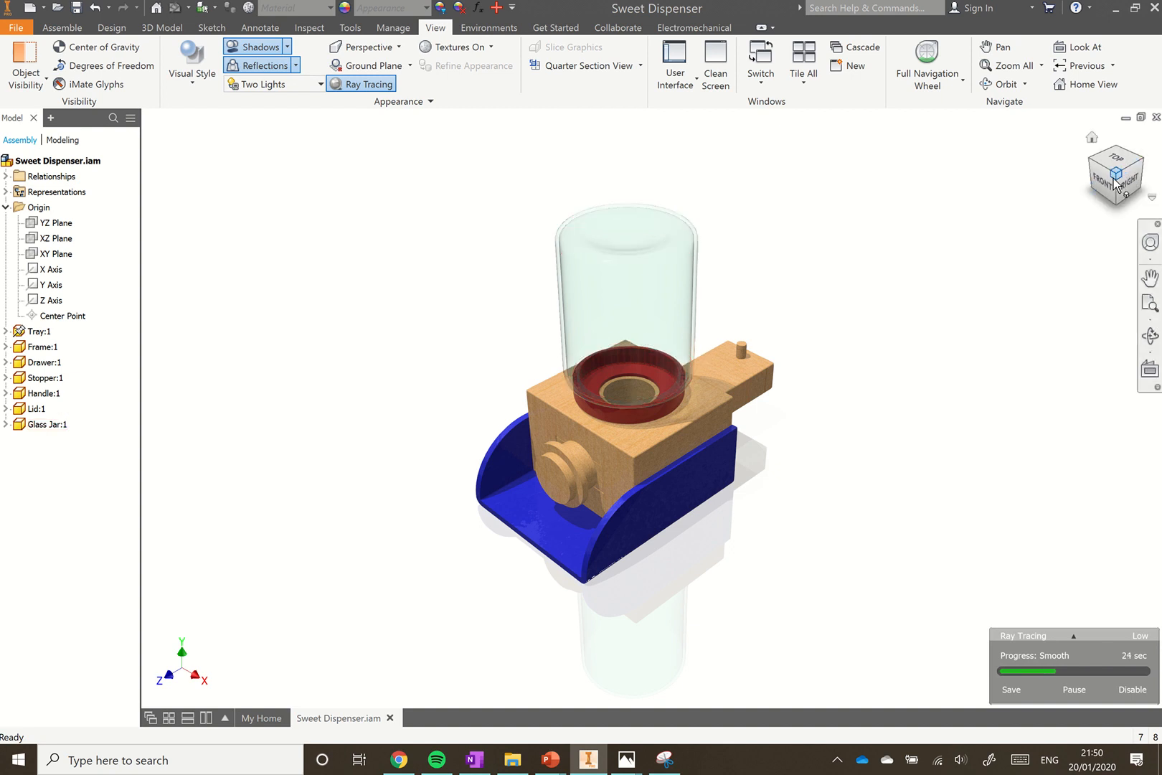
Examine the ray-traced dispenser from another angle, return to the isometric corner view and try different zoom levels
{"action": "key", "text": "F4"}
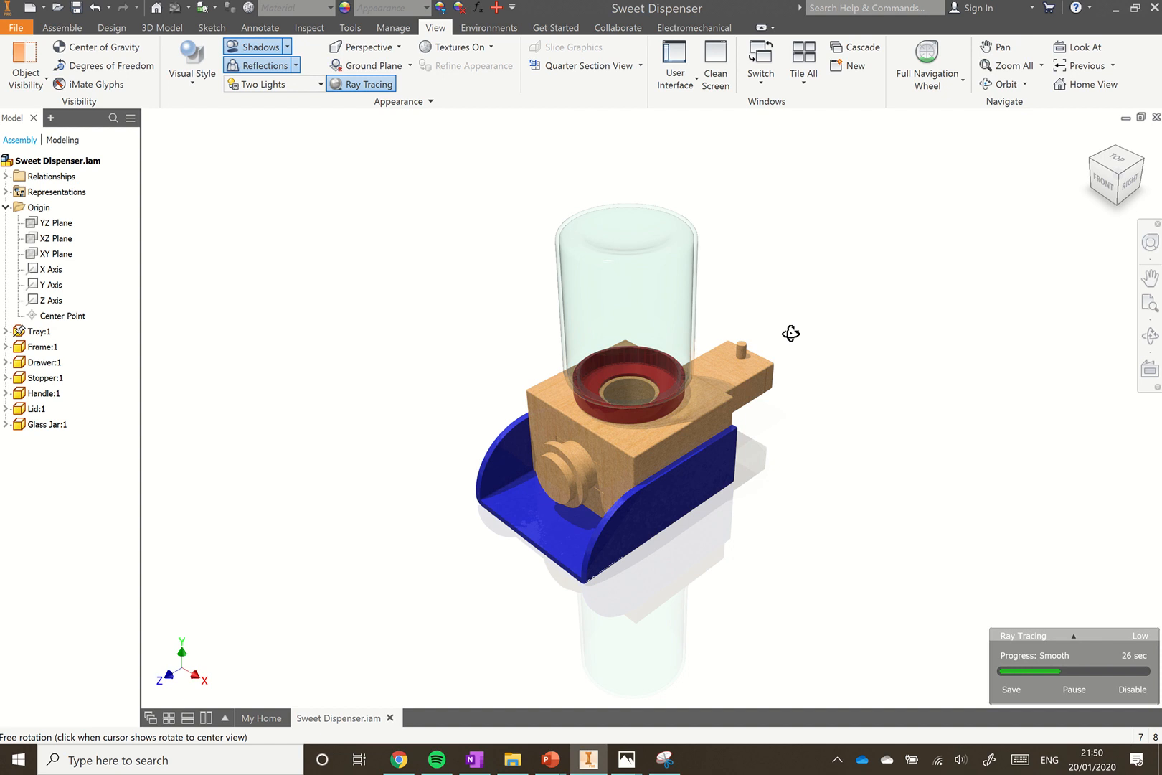
{"action": "left_click_drag", "start_coordinate": [791, 333], "coordinate": [790, 321]}
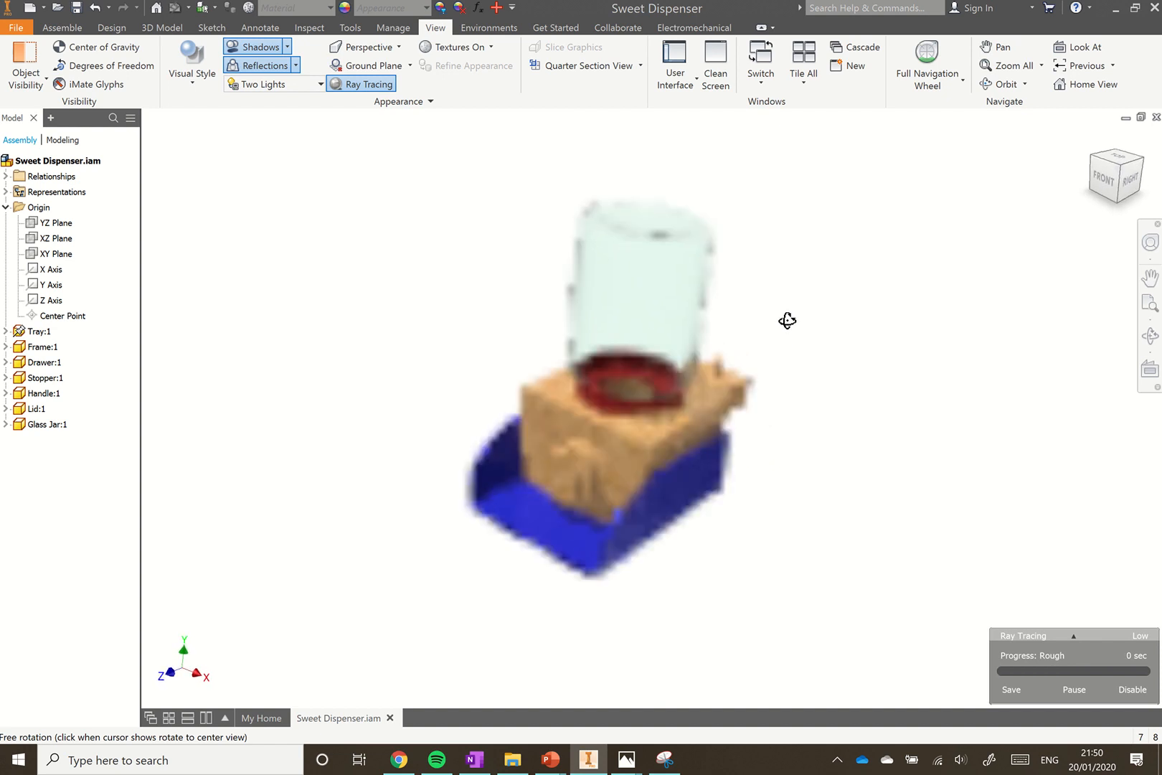
{"action": "left_click", "coordinate": [1121, 172]}
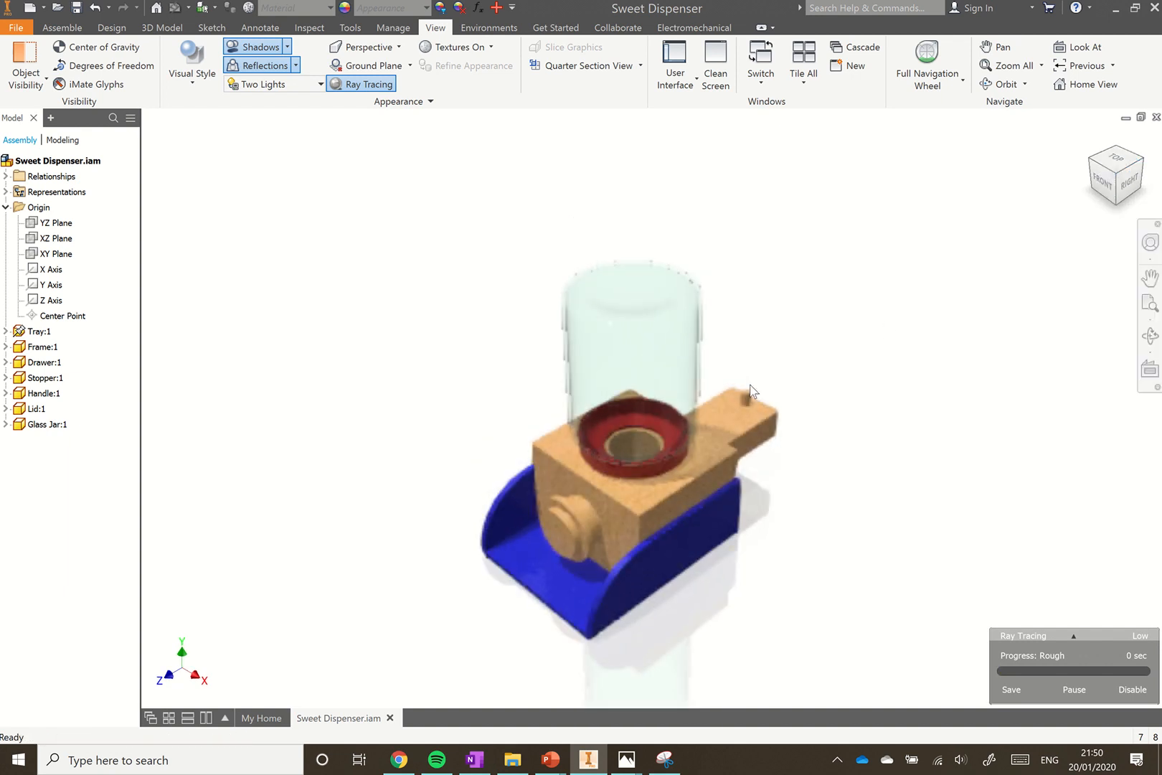
{"action": "scroll", "coordinate": [752, 385], "scroll_direction": "down", "scroll_amount": 5}
{"action": "scroll", "coordinate": [752, 384], "scroll_direction": "up", "scroll_amount": 4}
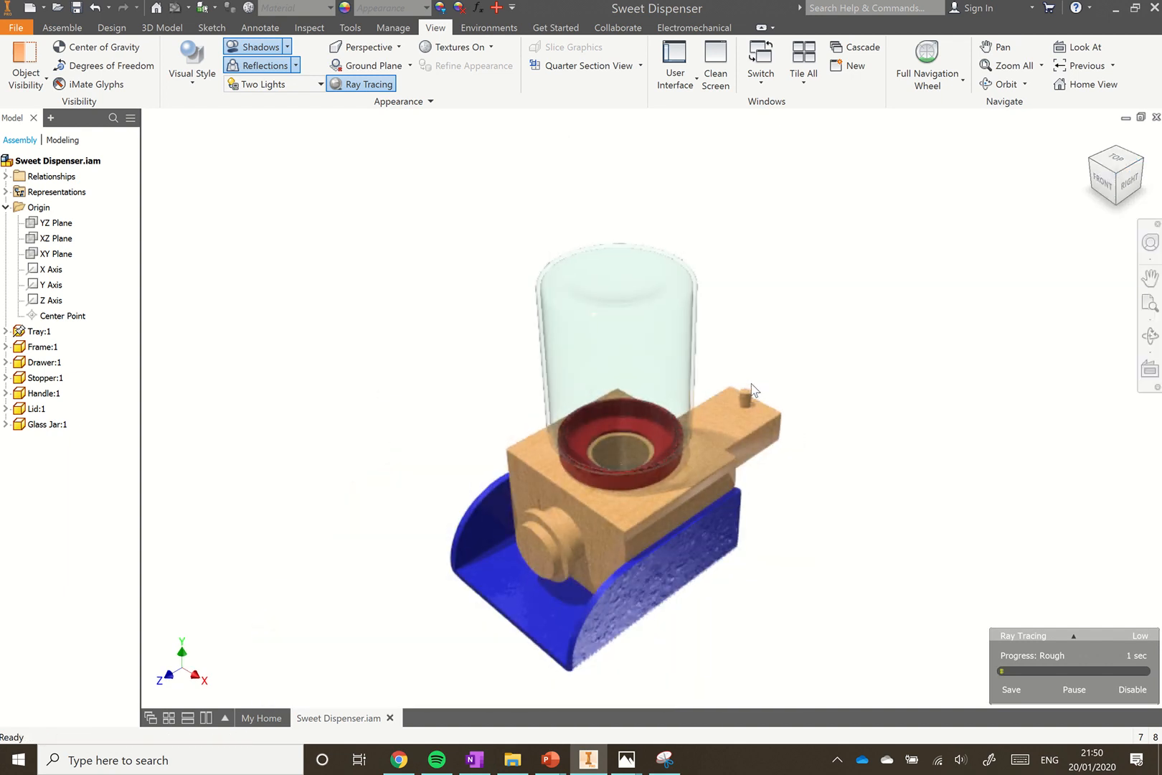
{"action": "scroll", "coordinate": [751, 391], "scroll_direction": "up", "scroll_amount": 3}
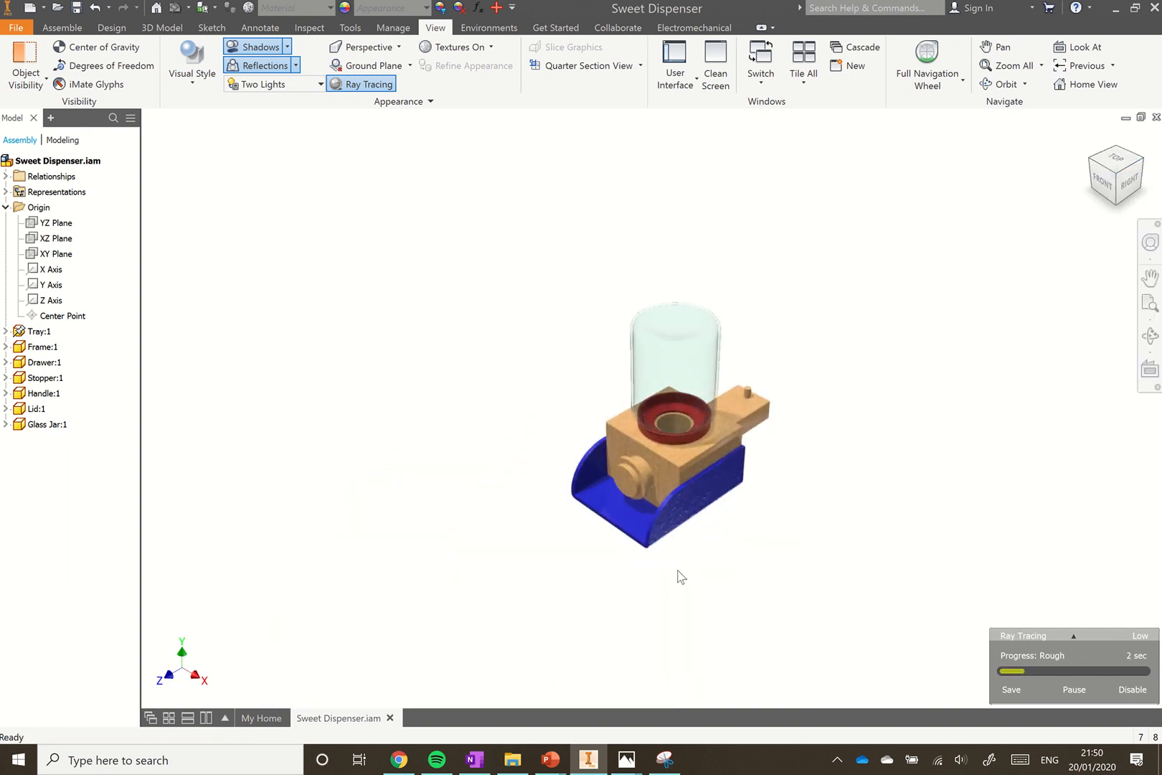
{"action": "scroll", "coordinate": [680, 577], "scroll_direction": "down", "scroll_amount": 5}
{"action": "scroll", "coordinate": [680, 577], "scroll_direction": "up", "scroll_amount": 4}
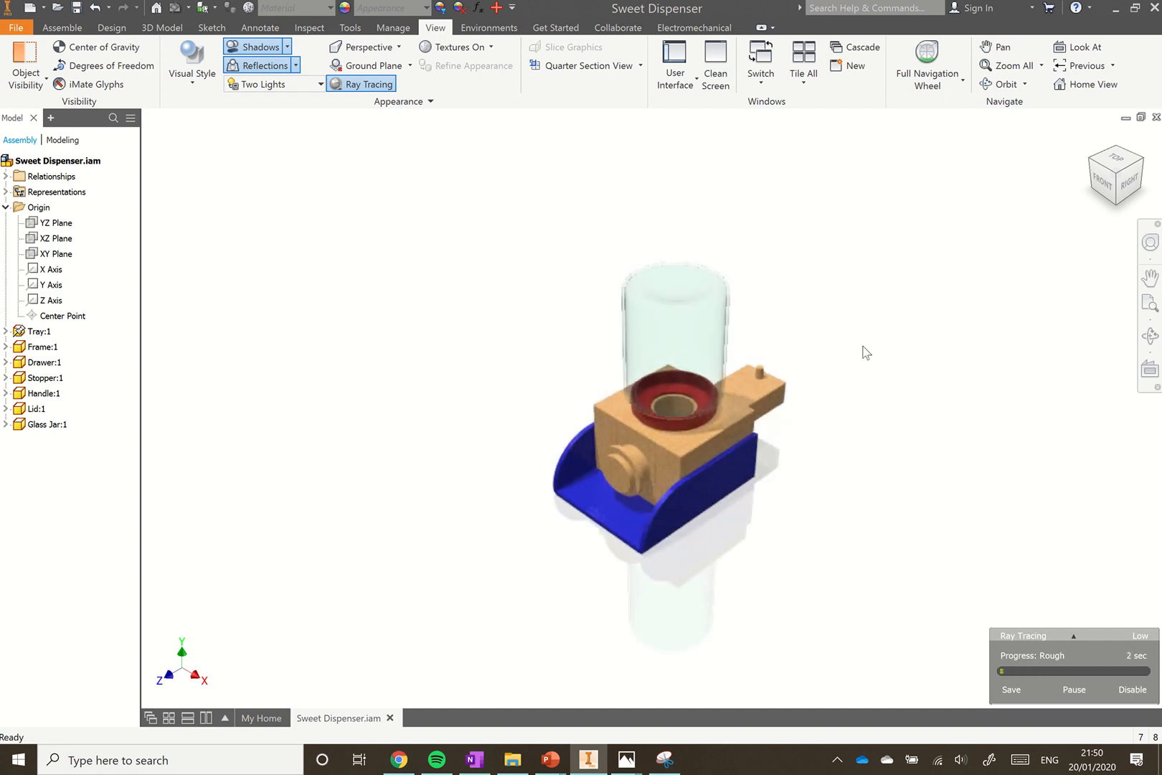
{"action": "left_click", "coordinate": [480, 32]}
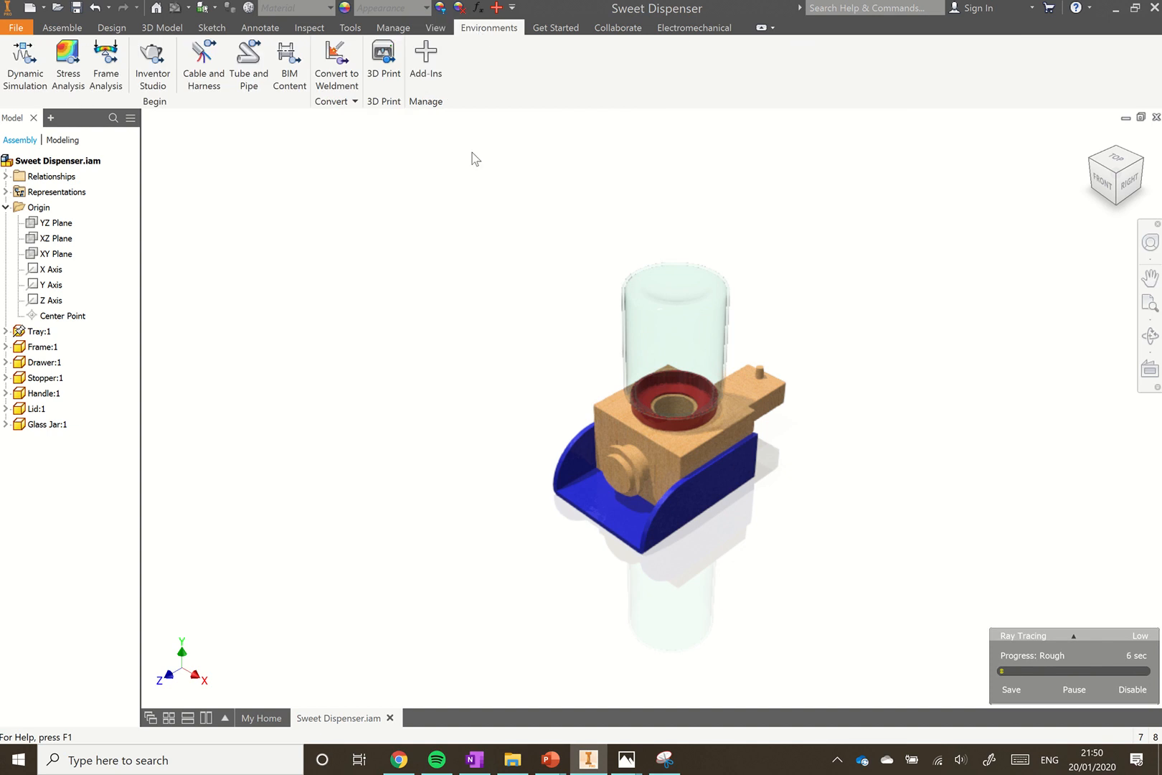
{"action": "left_click", "coordinate": [163, 63]}
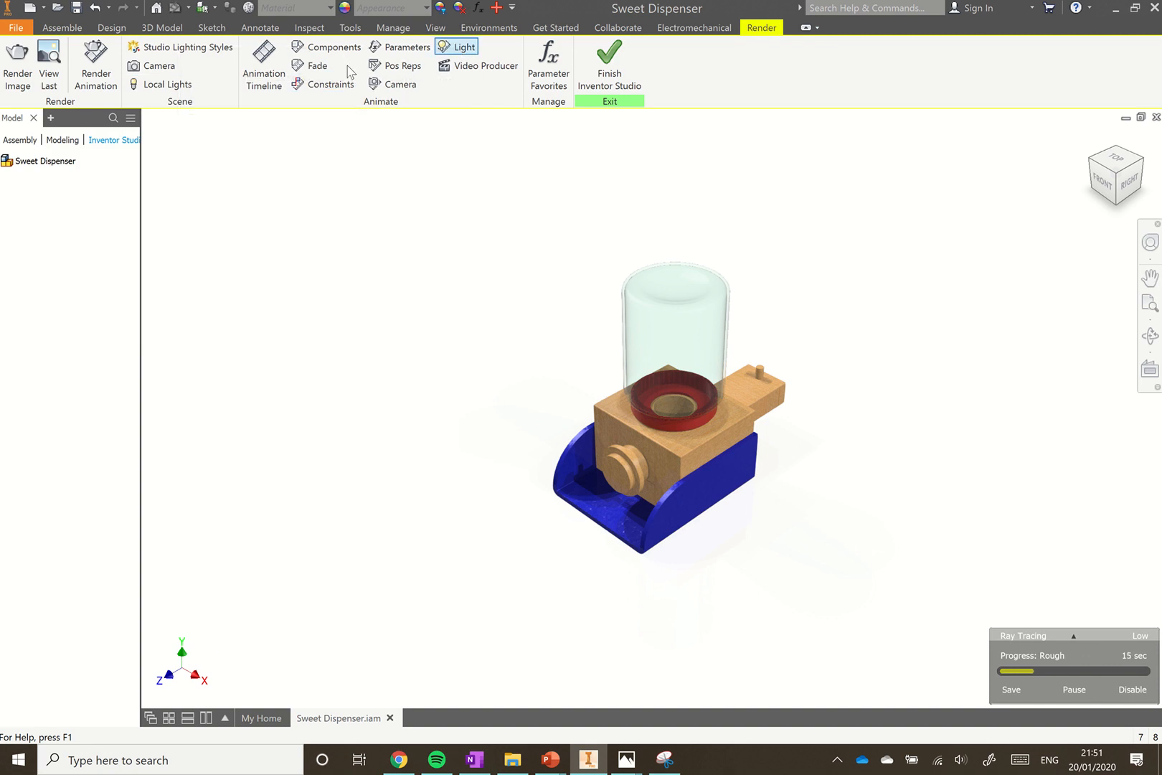
{"action": "left_click", "coordinate": [602, 64]}
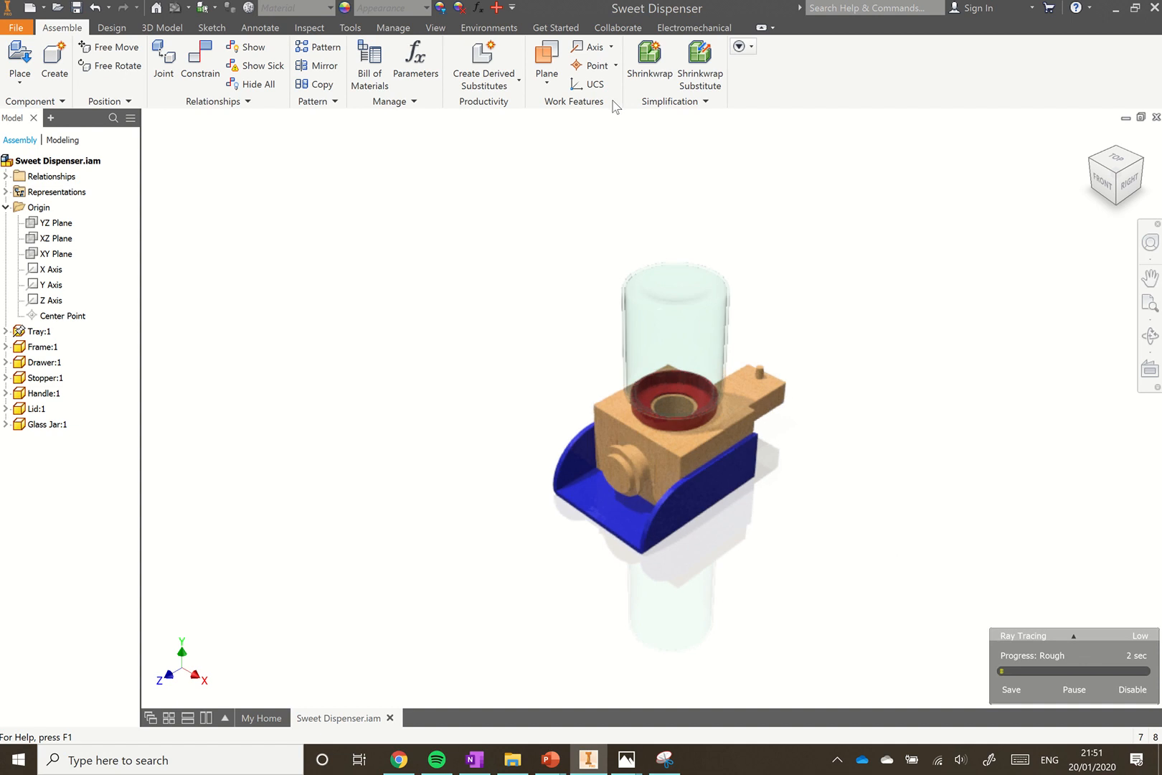
Set the scene's lighting style to Sharp Highlights
{"action": "left_click", "coordinate": [434, 27]}
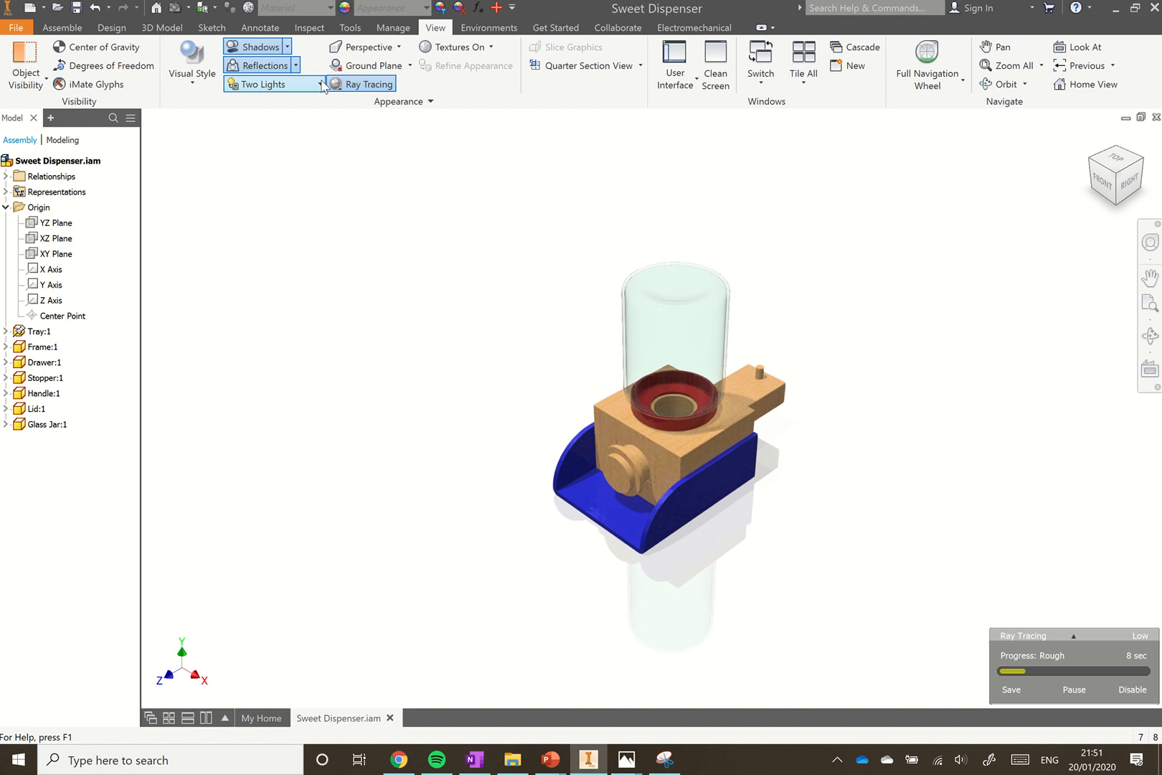
{"action": "left_click", "coordinate": [320, 84]}
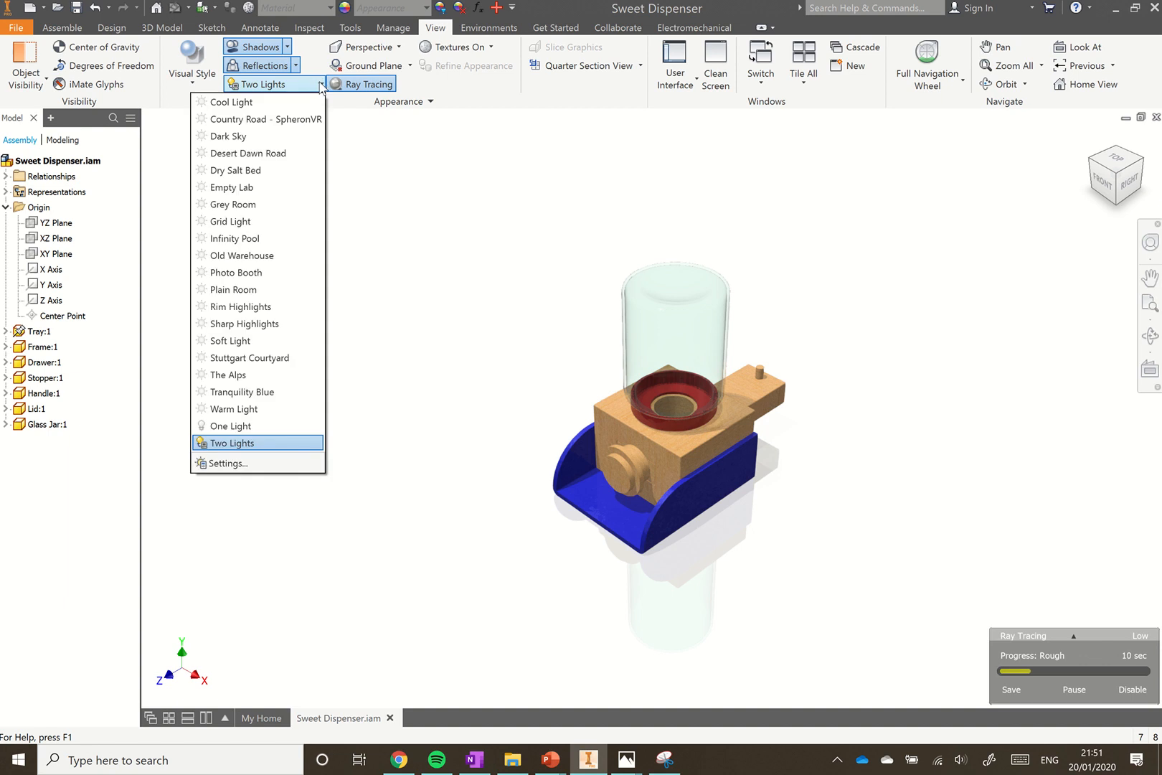
{"action": "left_click", "coordinate": [245, 325]}
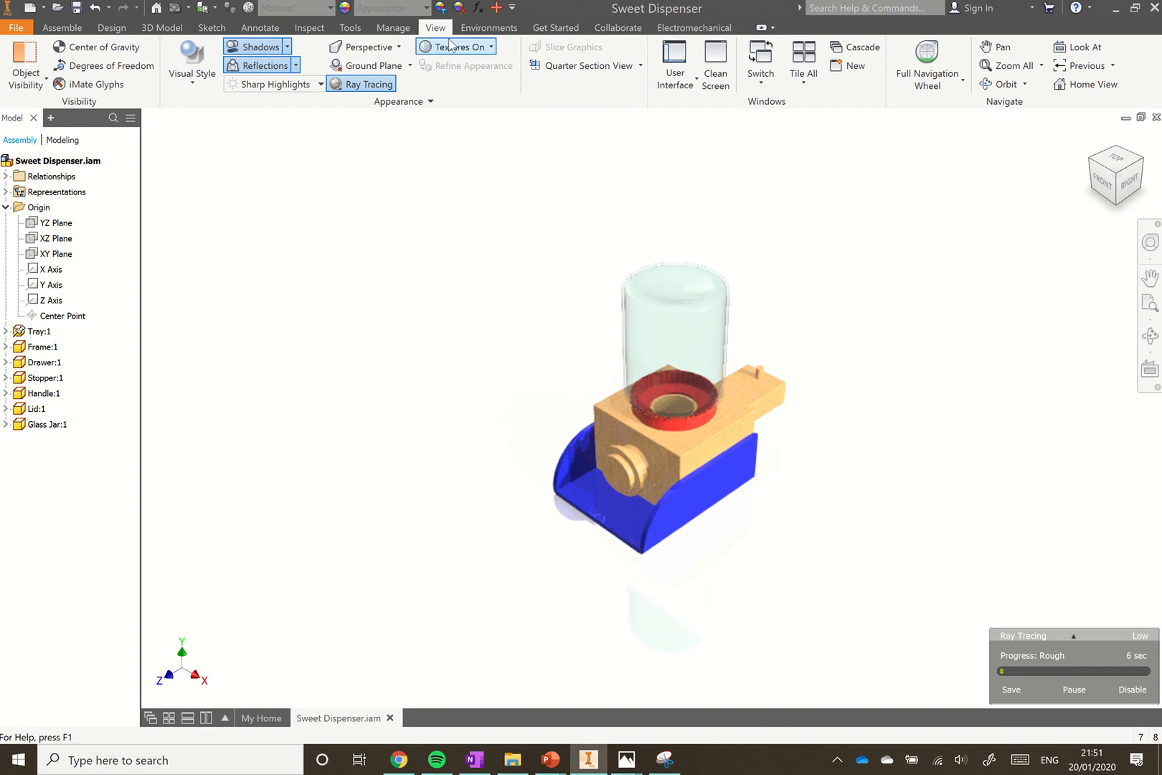
Enter Inventor Studio and set the rendered image size to 1900 wide by 1200 high
{"action": "left_click", "coordinate": [482, 28]}
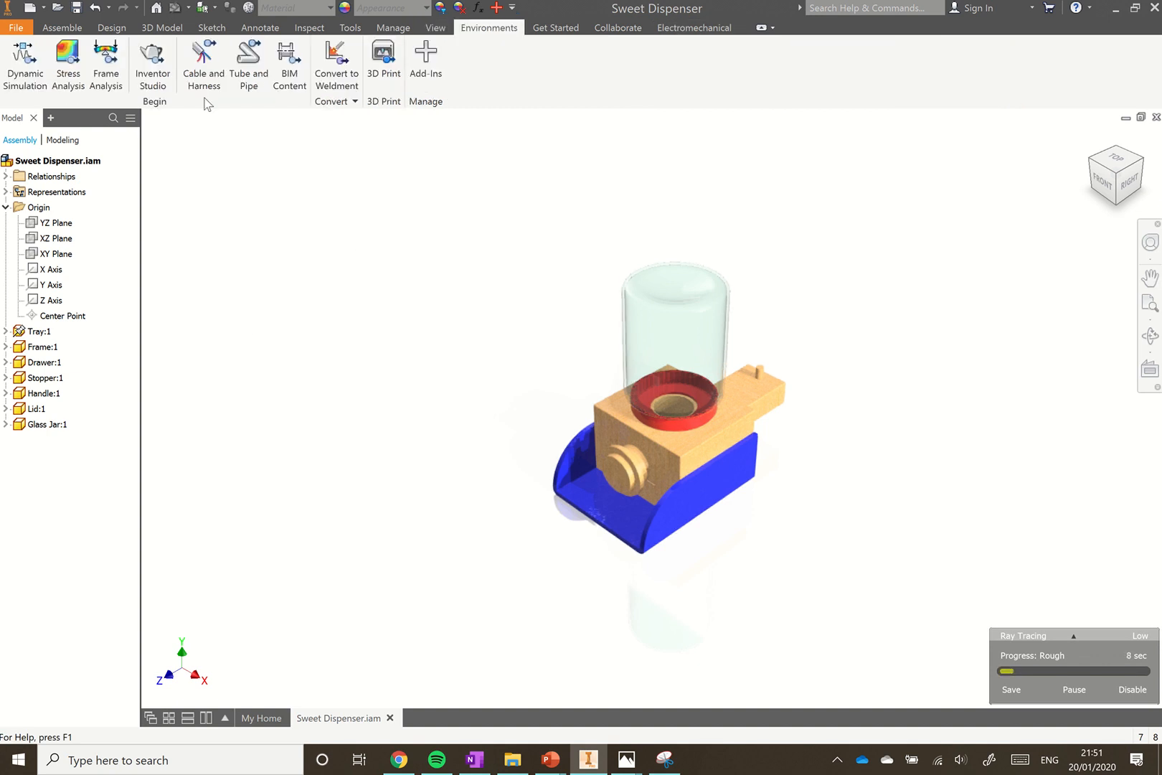
{"action": "left_click", "coordinate": [153, 74]}
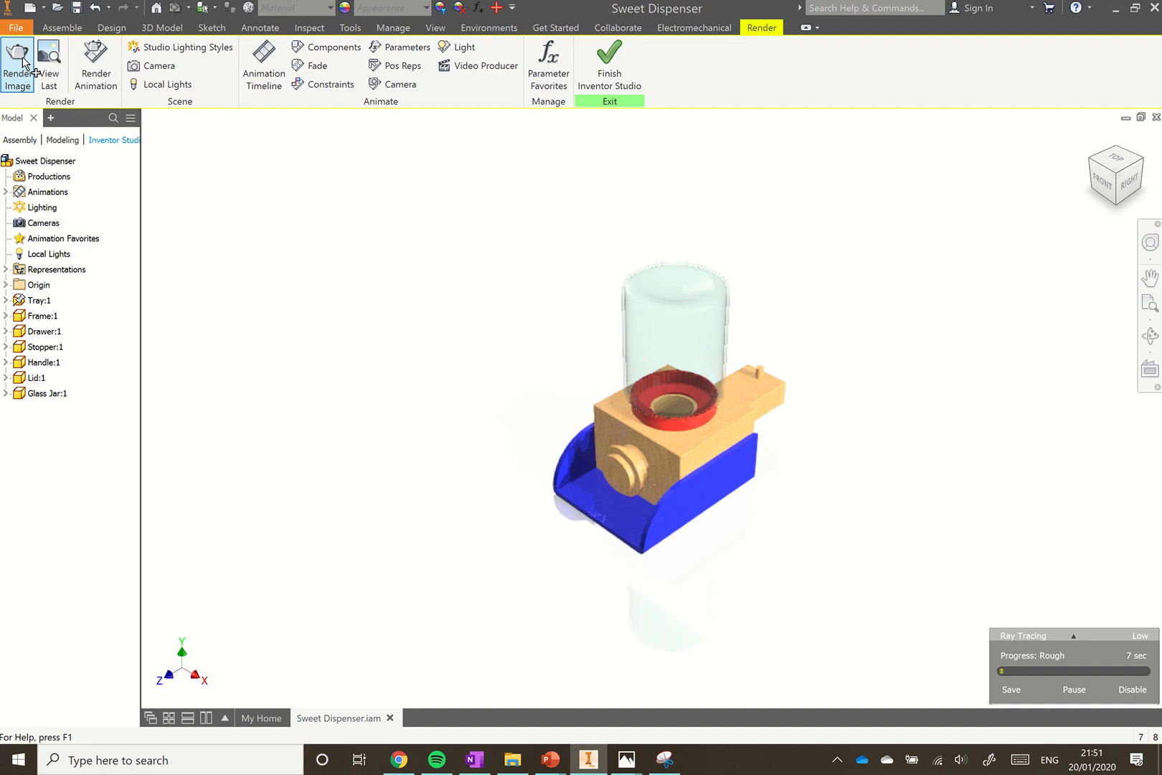
{"action": "left_click", "coordinate": [19, 65]}
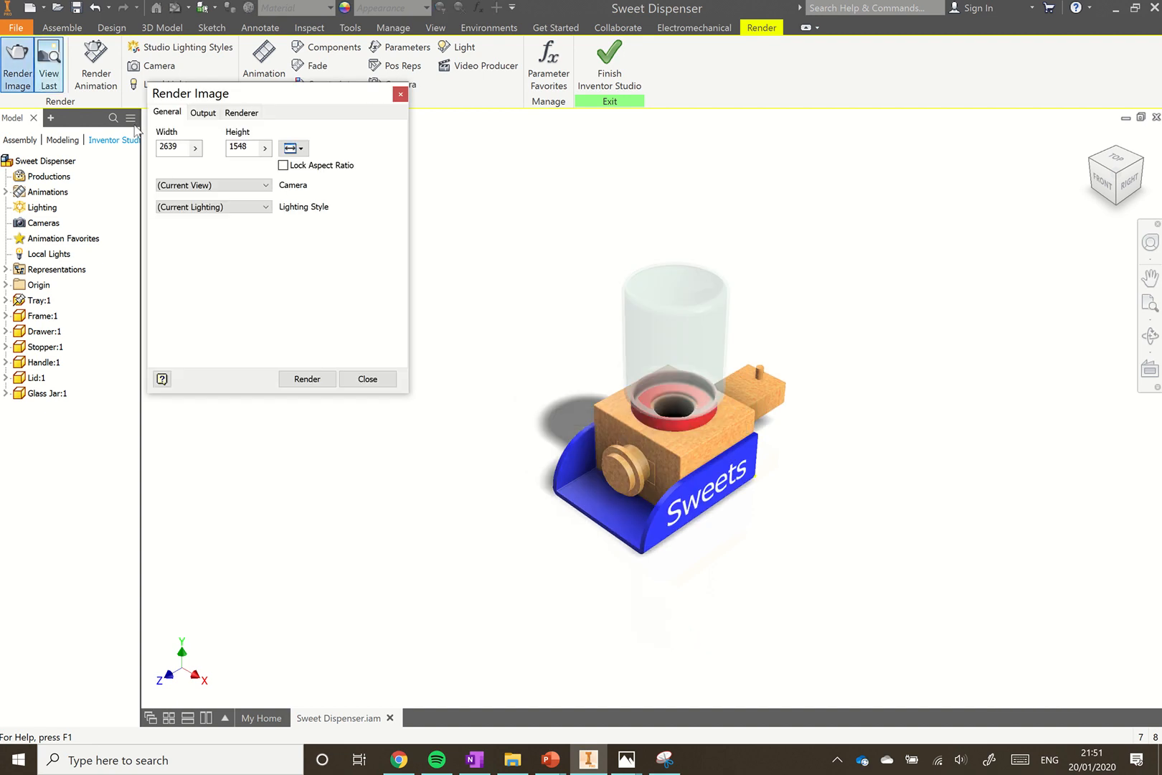
{"action": "double_click", "coordinate": [185, 149]}
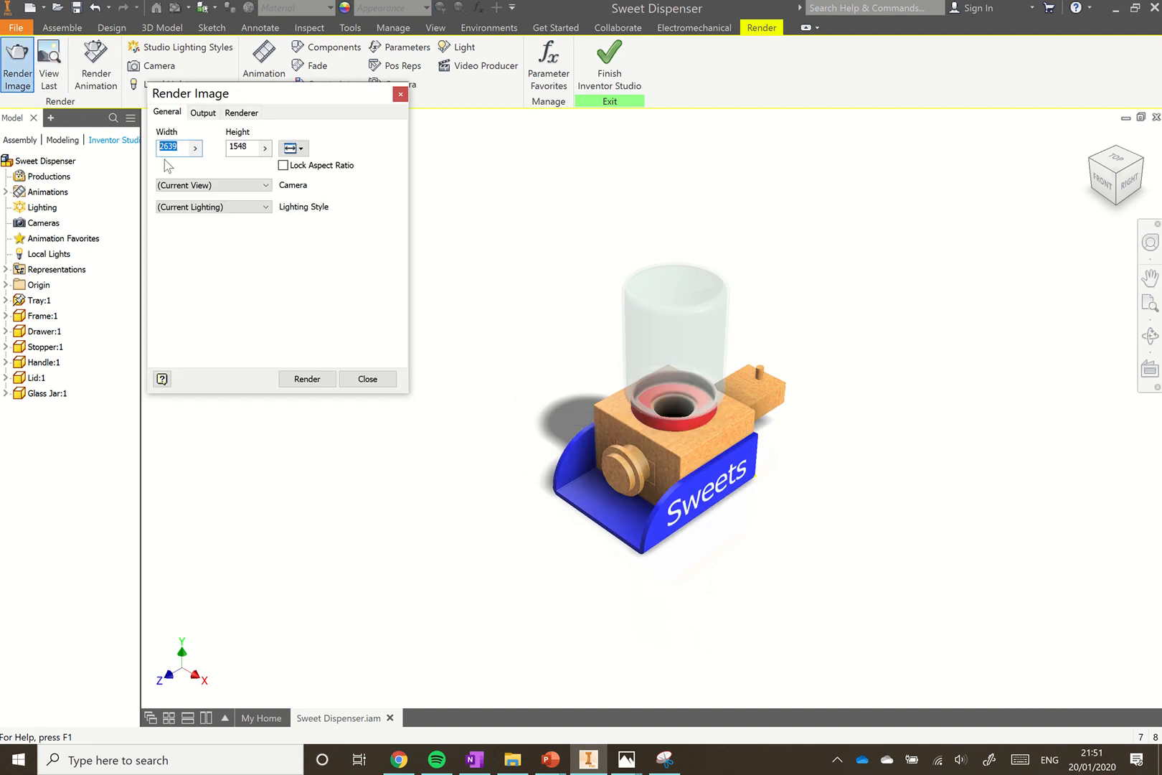
{"action": "type", "text": "1900"}
{"action": "key", "text": "Tab"}
{"action": "type", "text": "1200"}
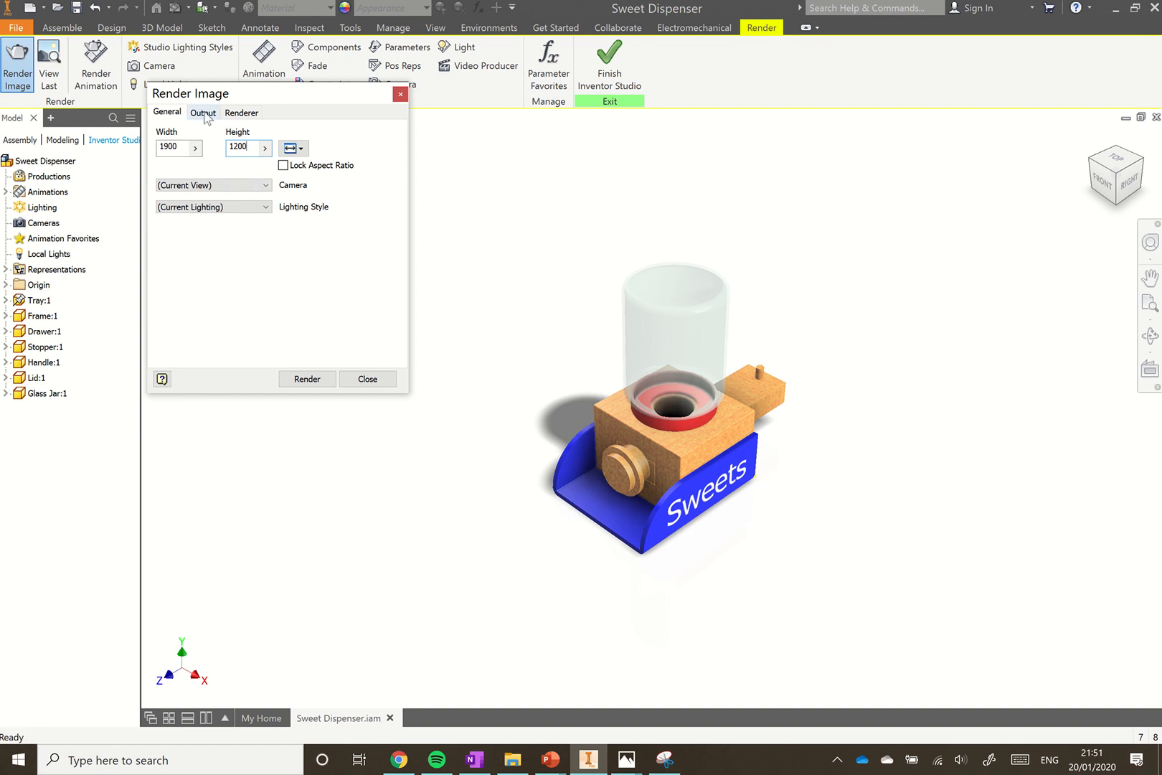
Use the current view as the render camera and keep the current lighting as its lighting style
{"action": "left_click", "coordinate": [248, 186]}
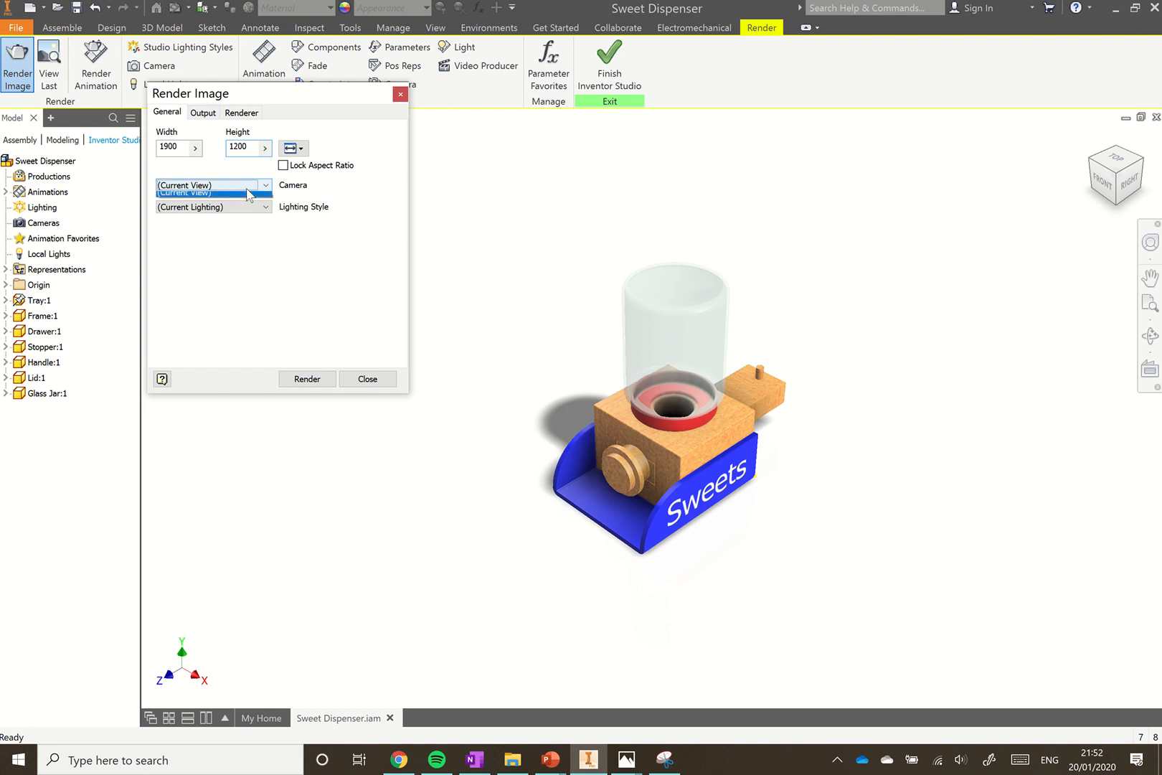
{"action": "left_click", "coordinate": [248, 192]}
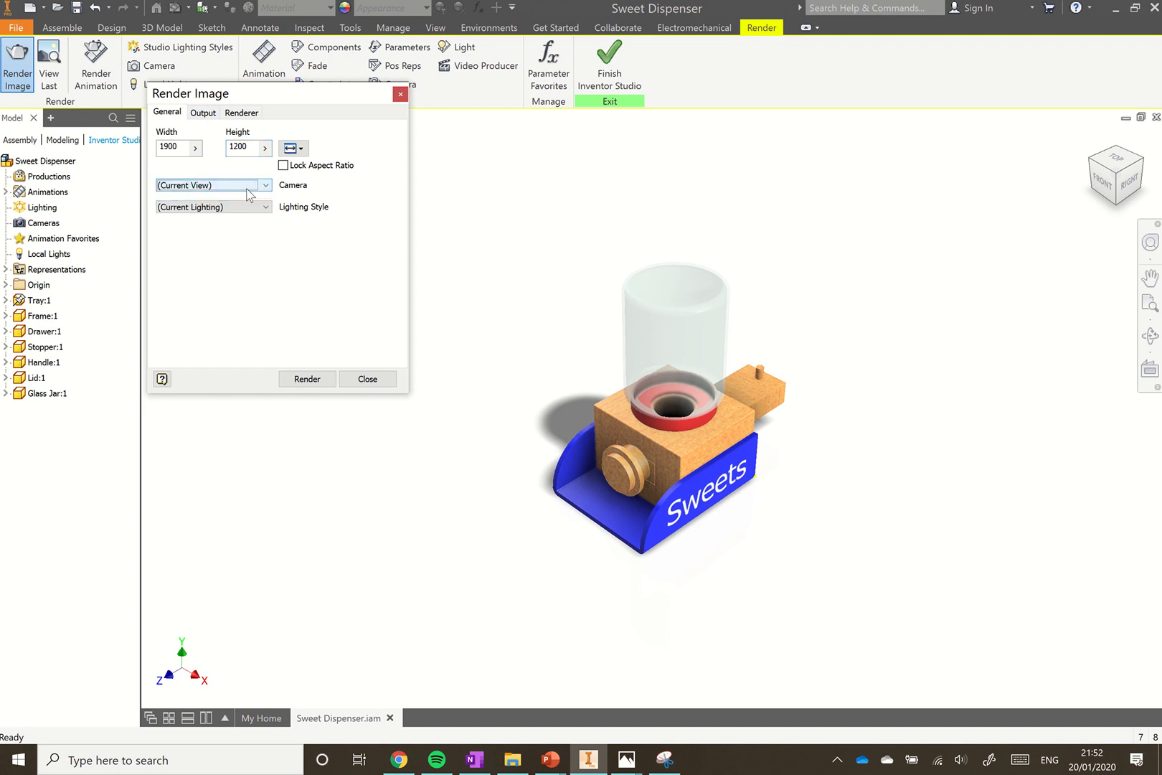
{"action": "left_click", "coordinate": [247, 207]}
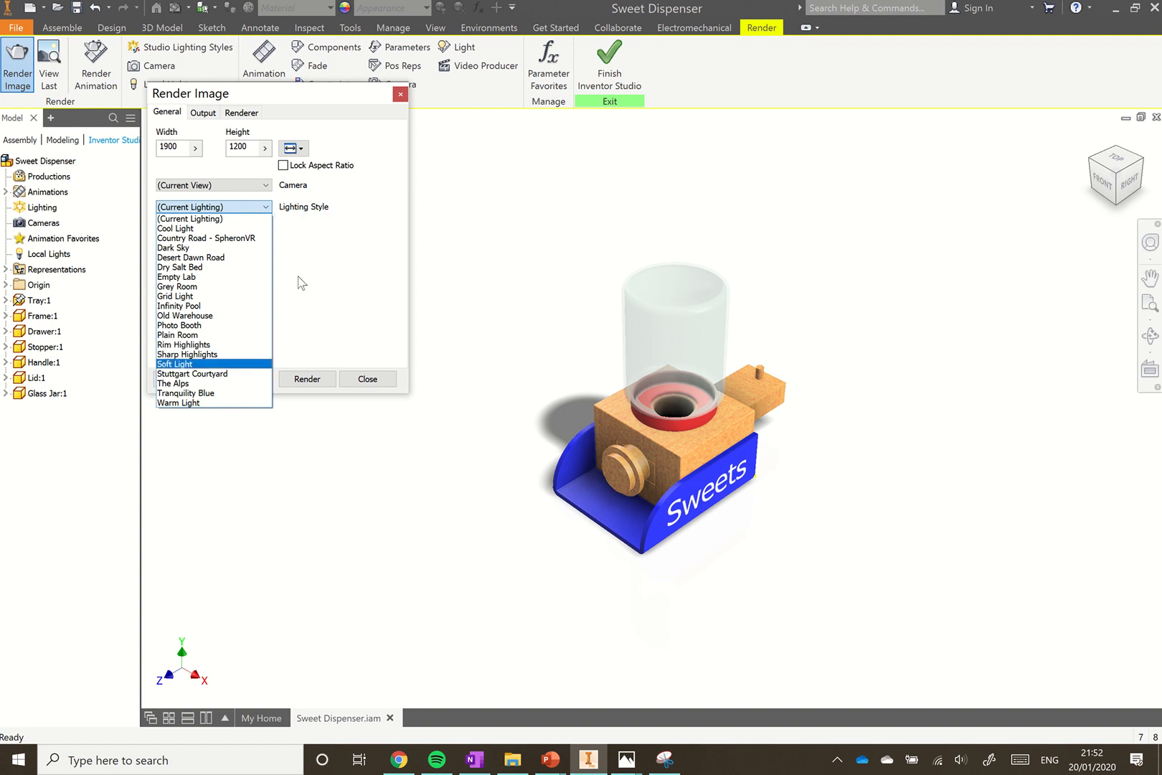
{"action": "left_click", "coordinate": [207, 116]}
Set the render duration to Until Satisfactory, render the image and pause it after a few iterations
{"action": "left_click", "coordinate": [203, 112]}
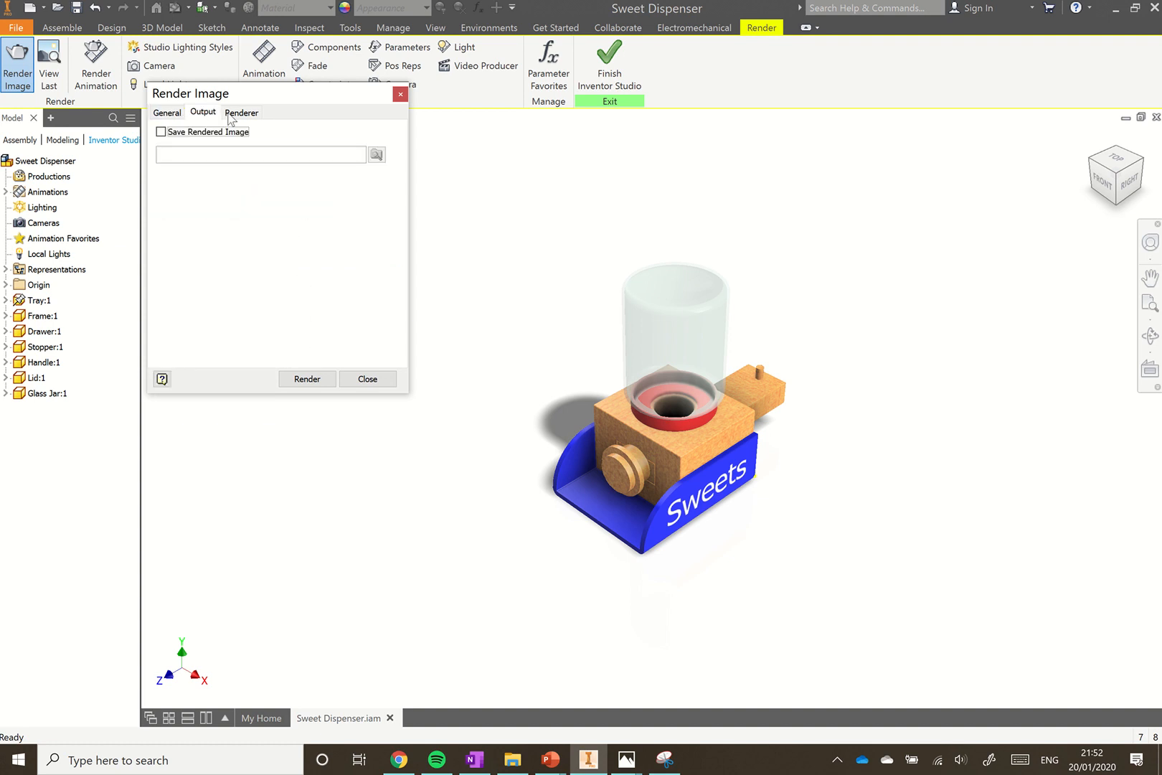
{"action": "left_click", "coordinate": [232, 114]}
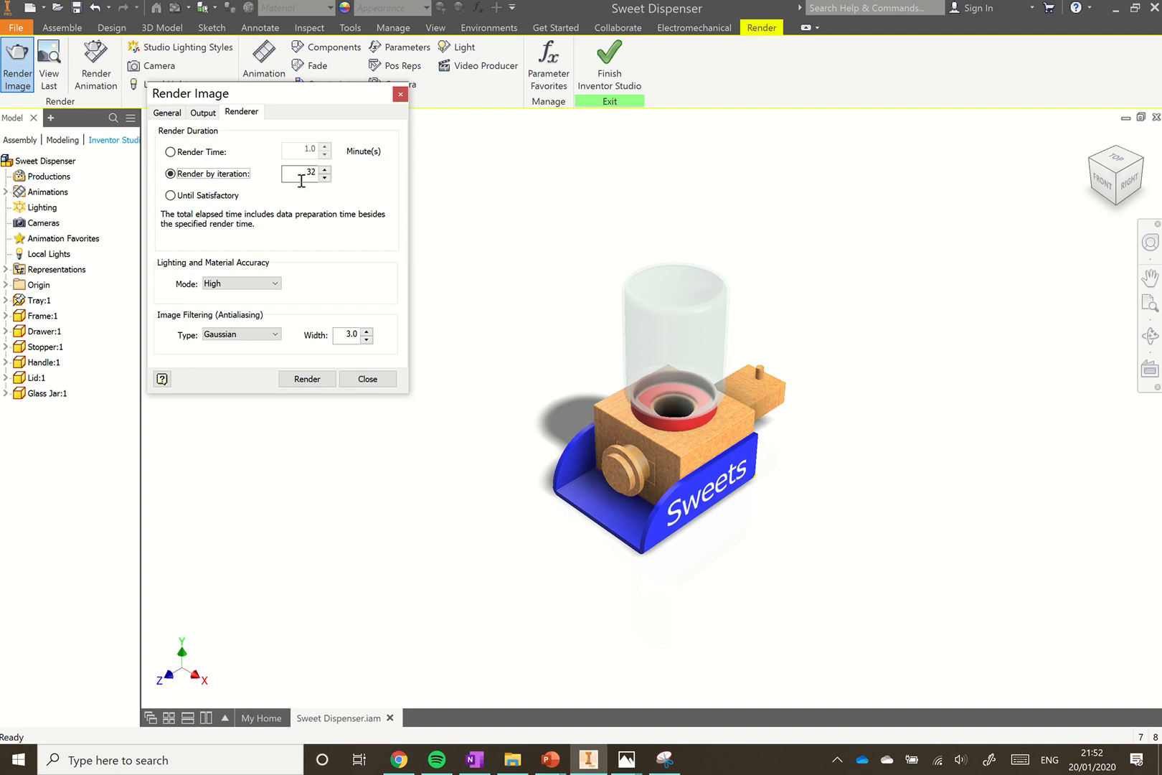
{"action": "left_click", "coordinate": [213, 201]}
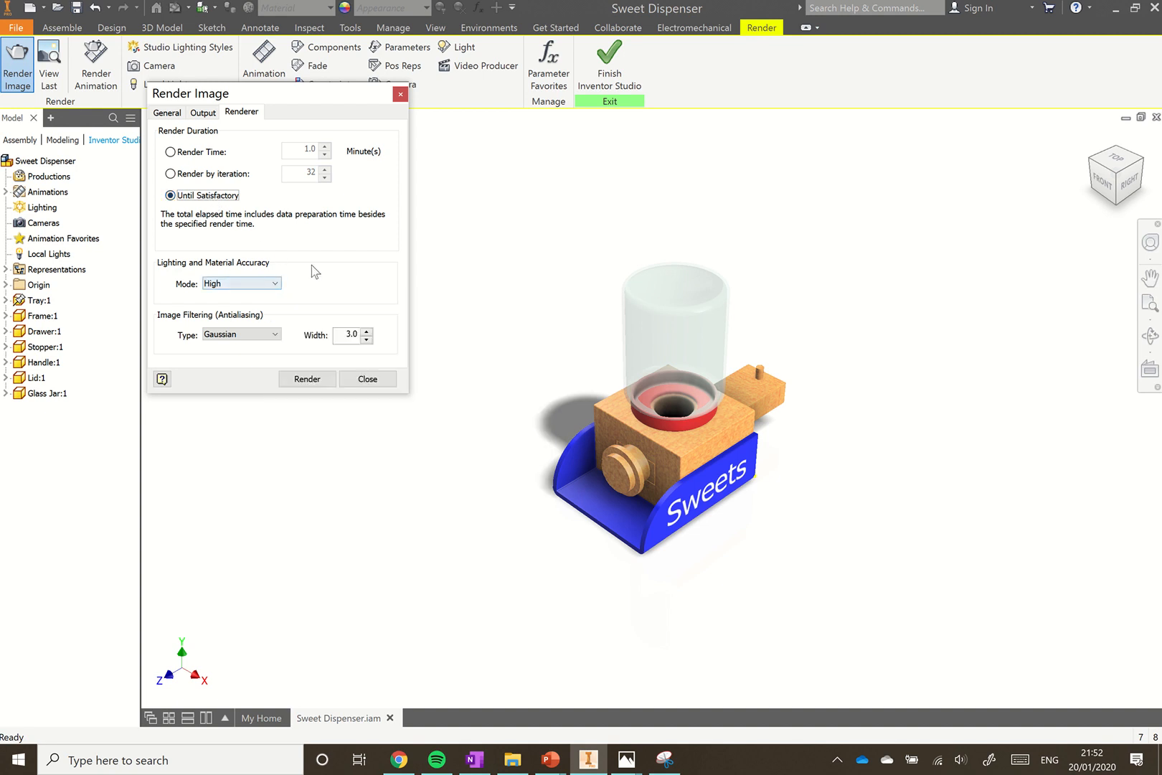
{"action": "left_click", "coordinate": [308, 380]}
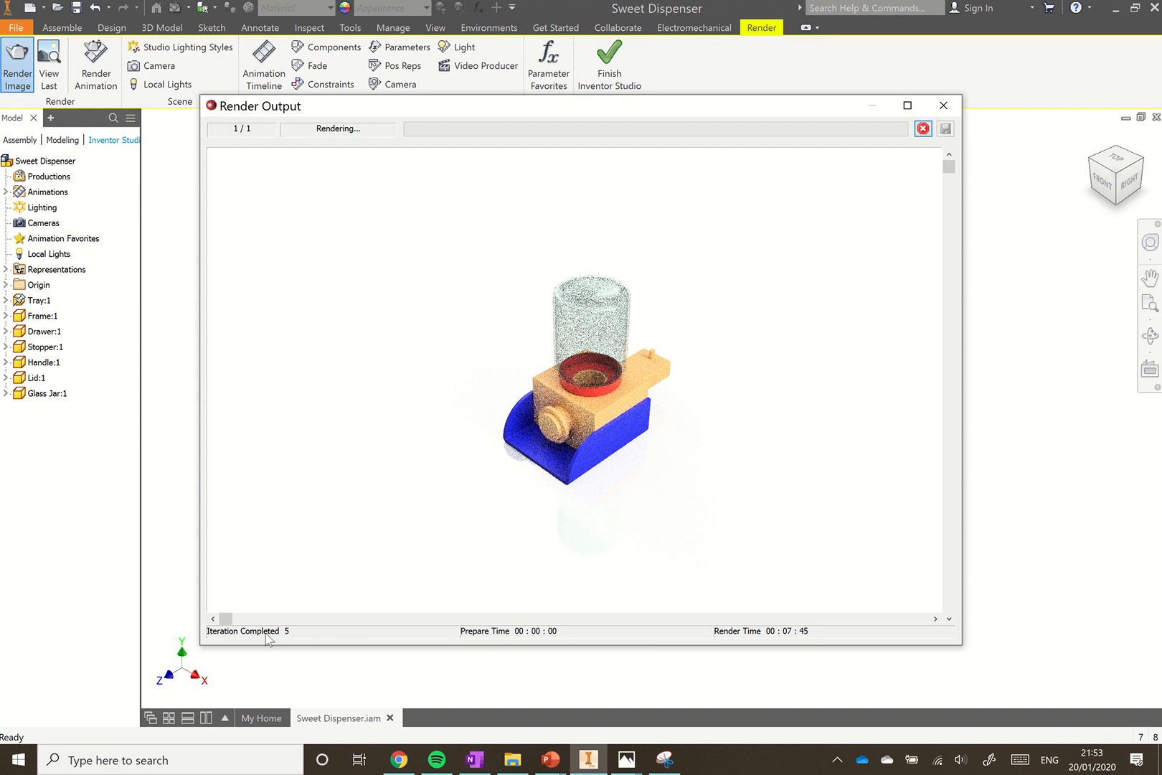
{"action": "left_click", "coordinate": [923, 128]}
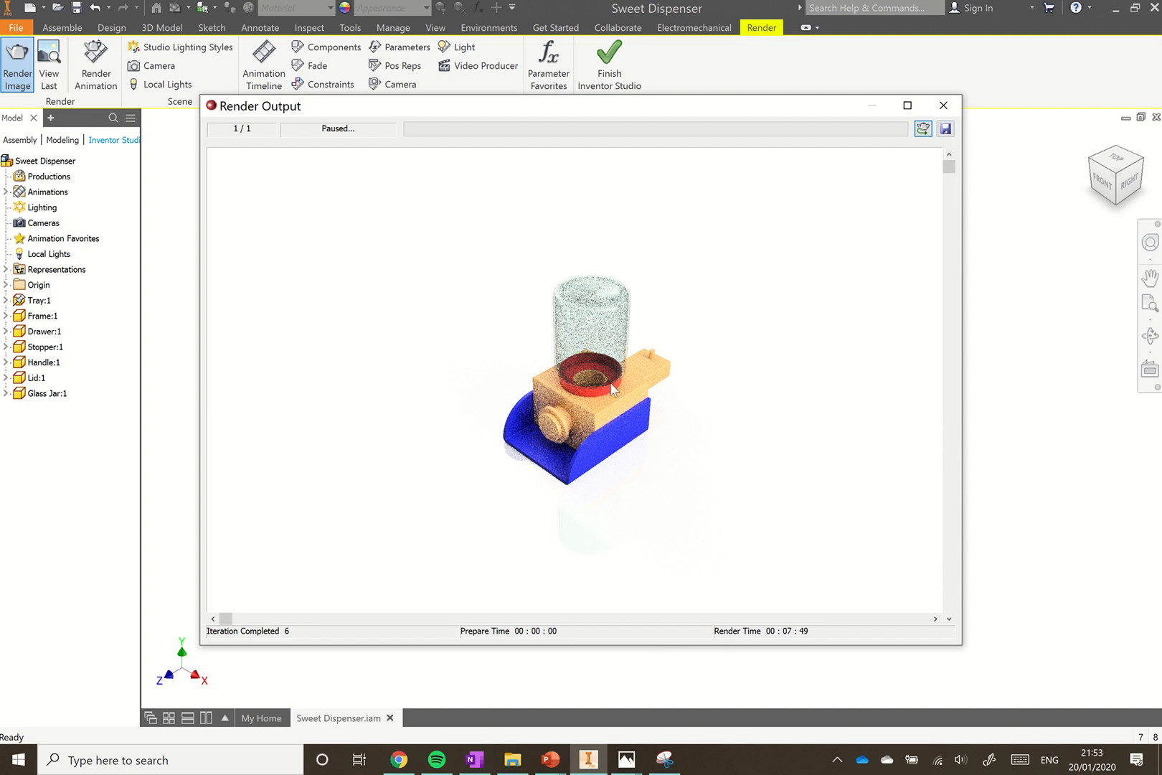
Save the rendered image in the CAD folder as a PNG named "Sweet Dispenser Render Assembly"
{"action": "left_click", "coordinate": [946, 128]}
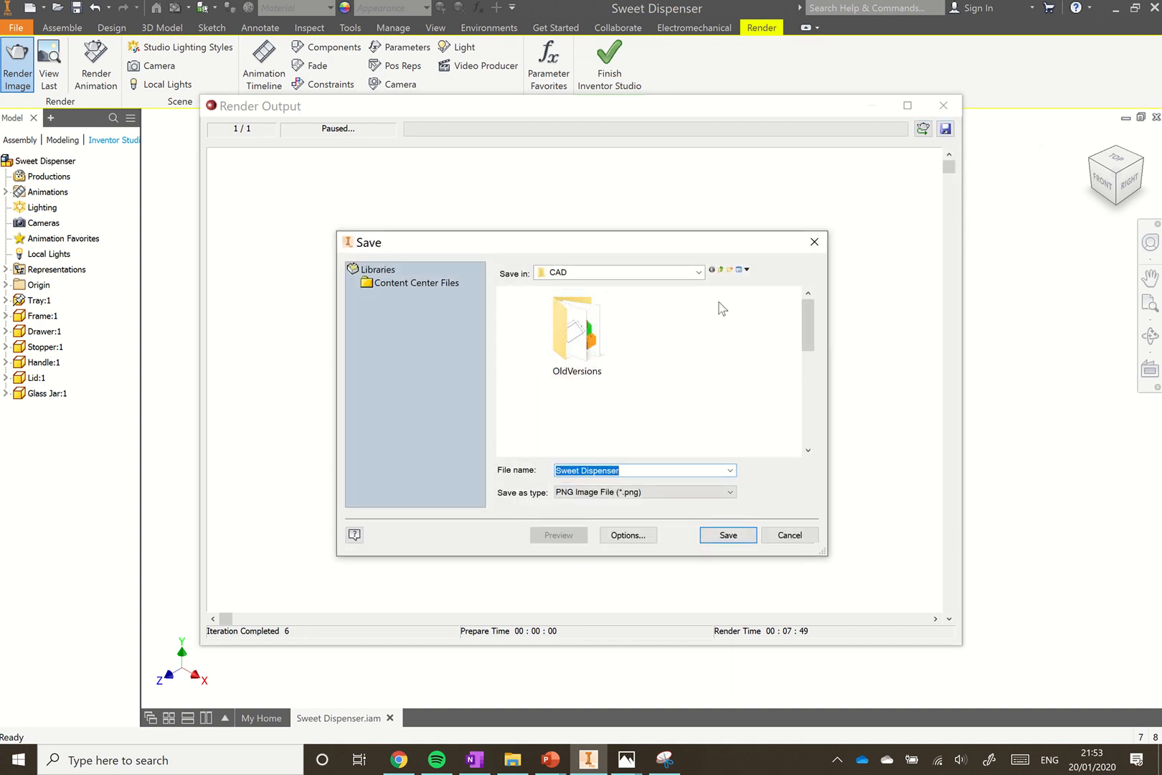
{"action": "left_click_drag", "start_coordinate": [636, 473], "coordinate": [524, 482]}
{"action": "key", "text": "End"}
{"action": "type", "text": "Render Assembly"}
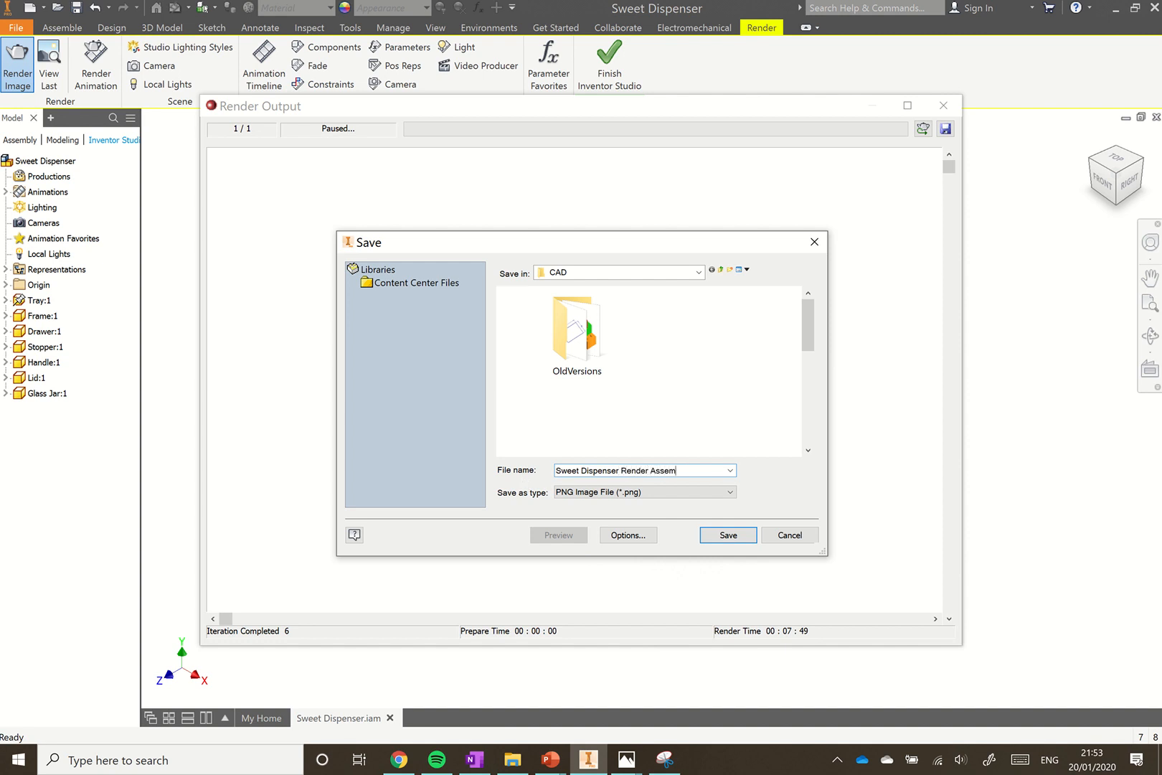